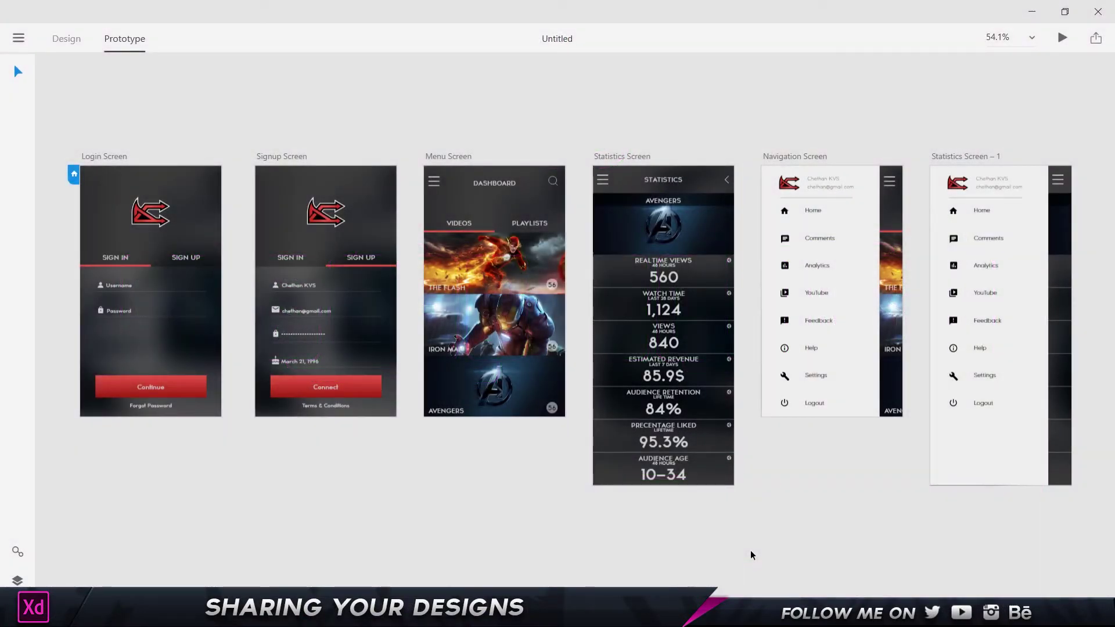
# Open the prototype's Share Online settings and confirm the title reads 'Tutorial'
pyautogui.click(19, 37)
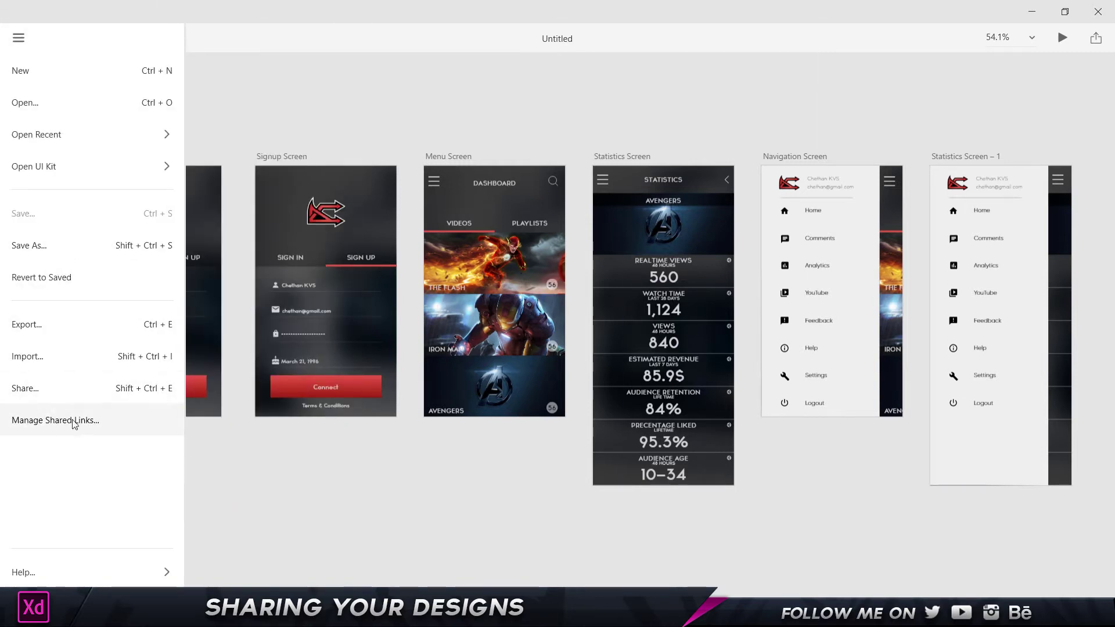
pyautogui.click(524, 191)
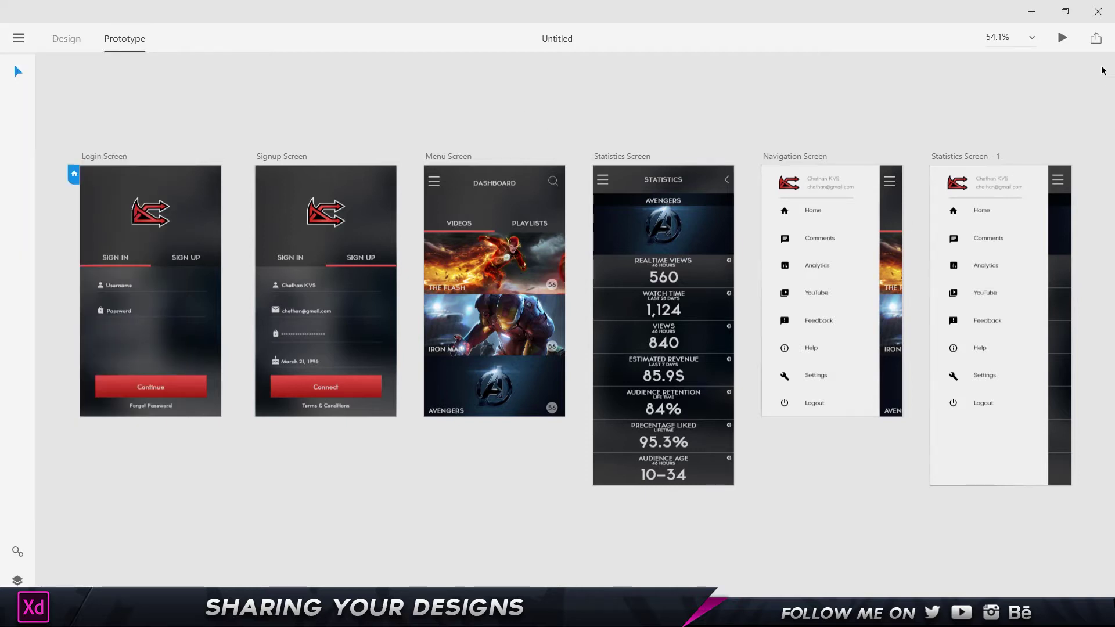
pyautogui.click(1095, 38)
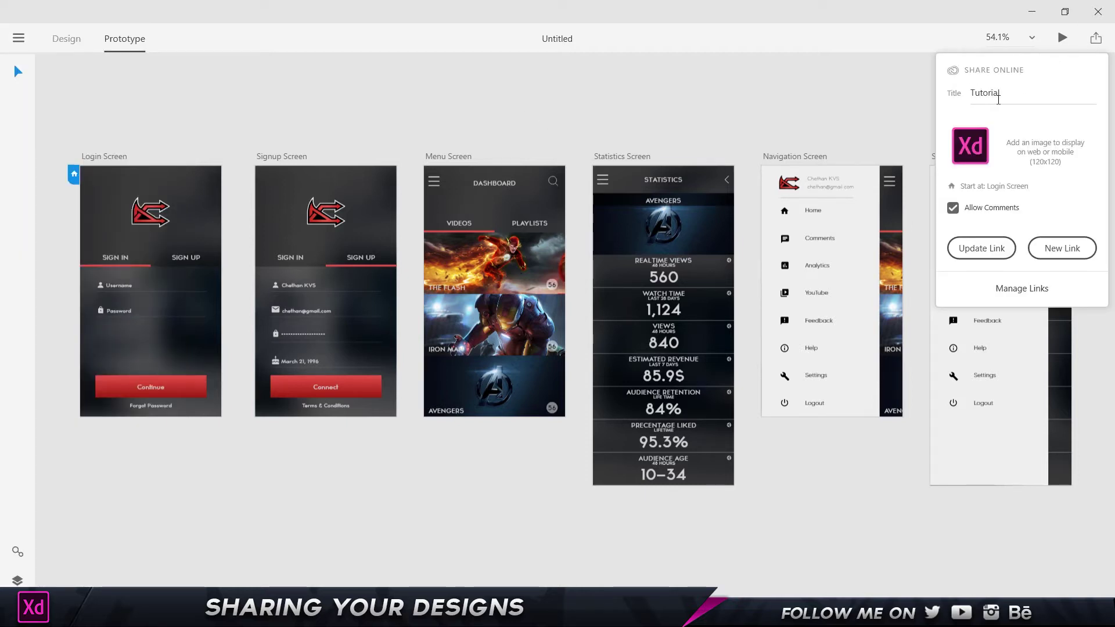
pyautogui.moveTo(1018, 91); pyautogui.dragTo(954, 102)
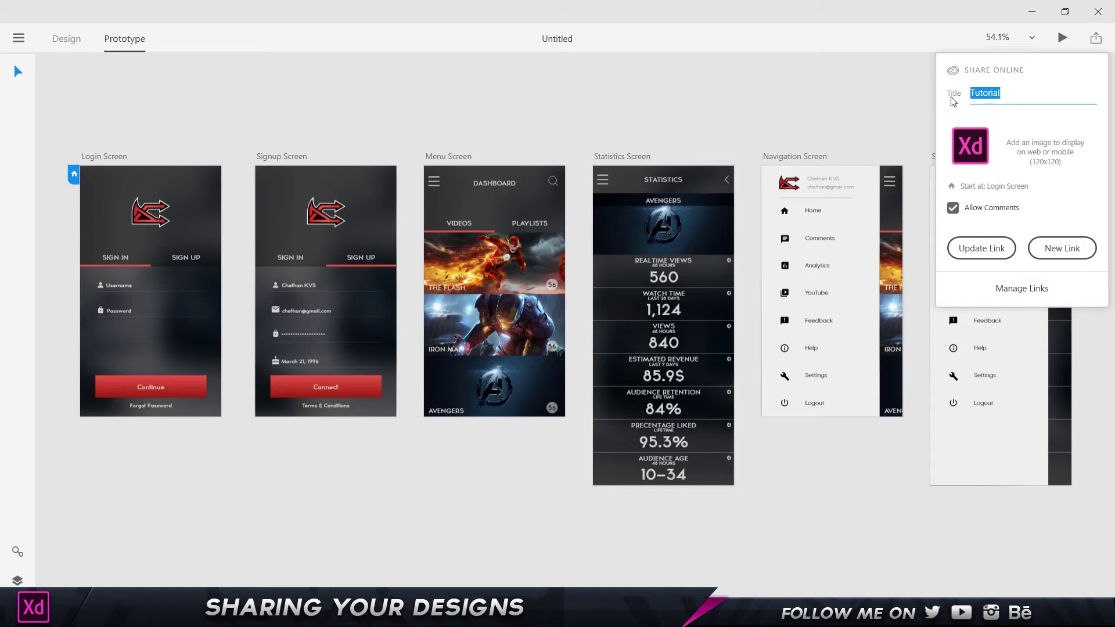
pyautogui.click(956, 98)
pyautogui.doubleClick(994, 98)
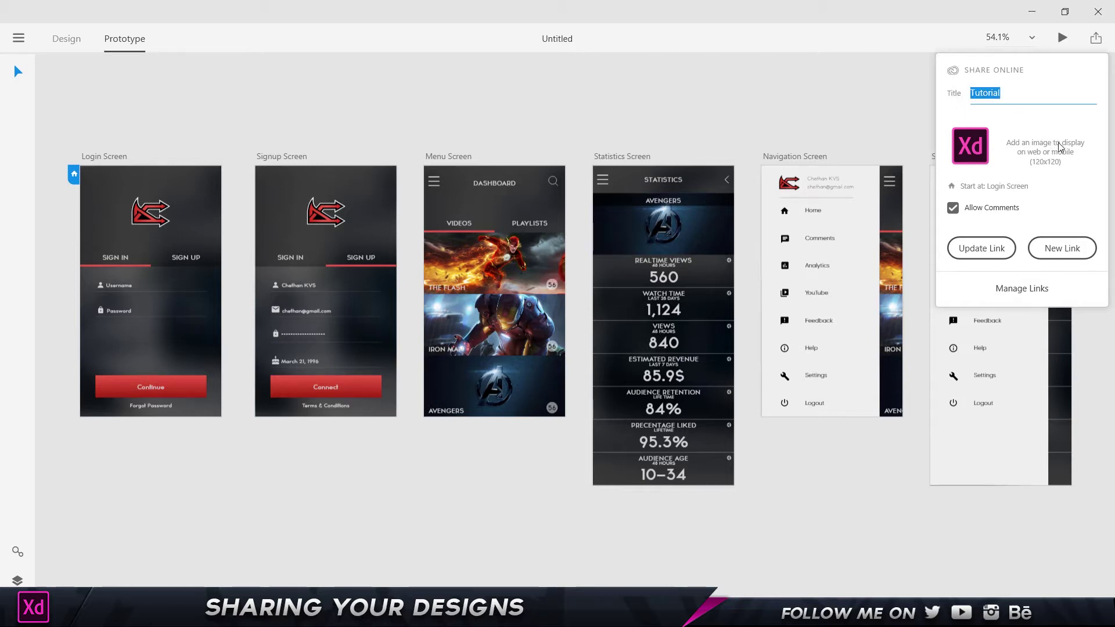
pyautogui.click(979, 146)
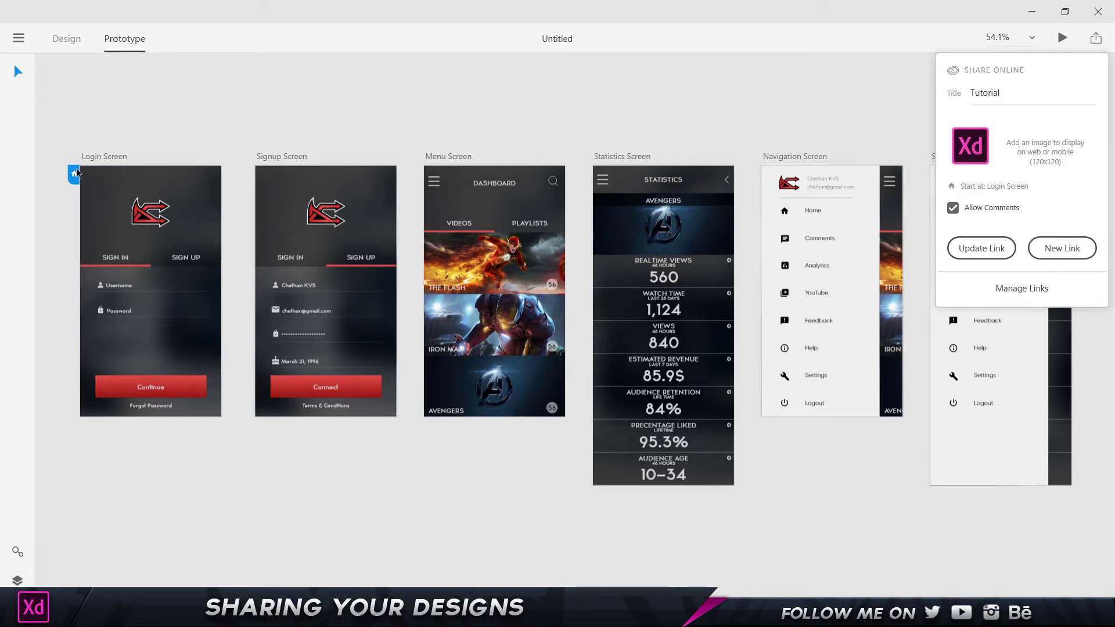
# Move the prototype's home screen to Menu Screen, then back to Login Screen
pyautogui.click(231, 149)
pyautogui.click(471, 210)
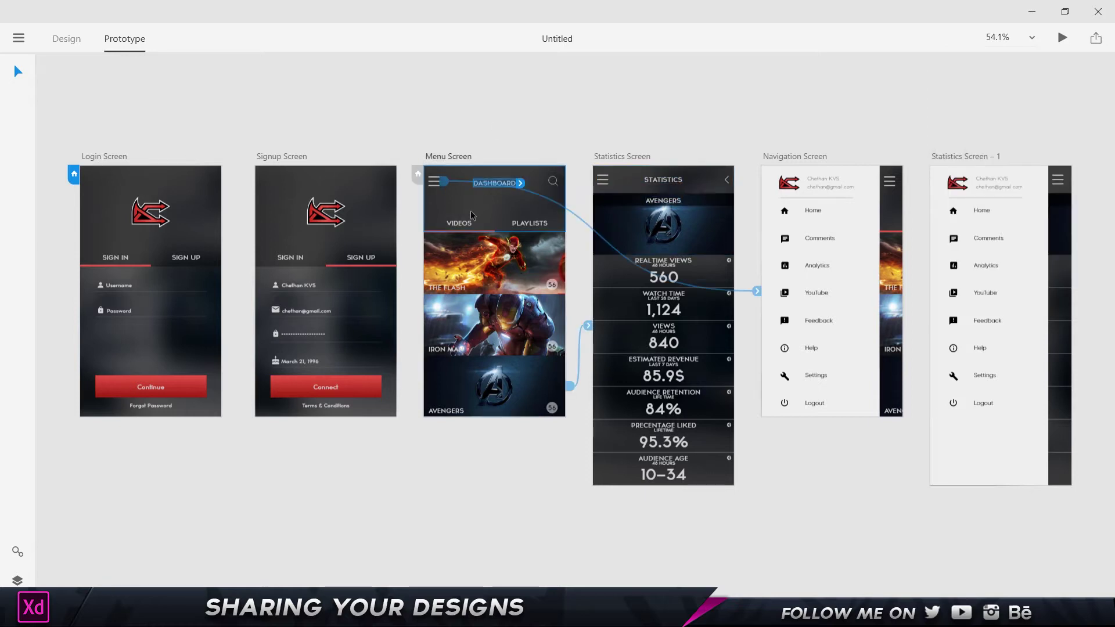
pyautogui.click(419, 175)
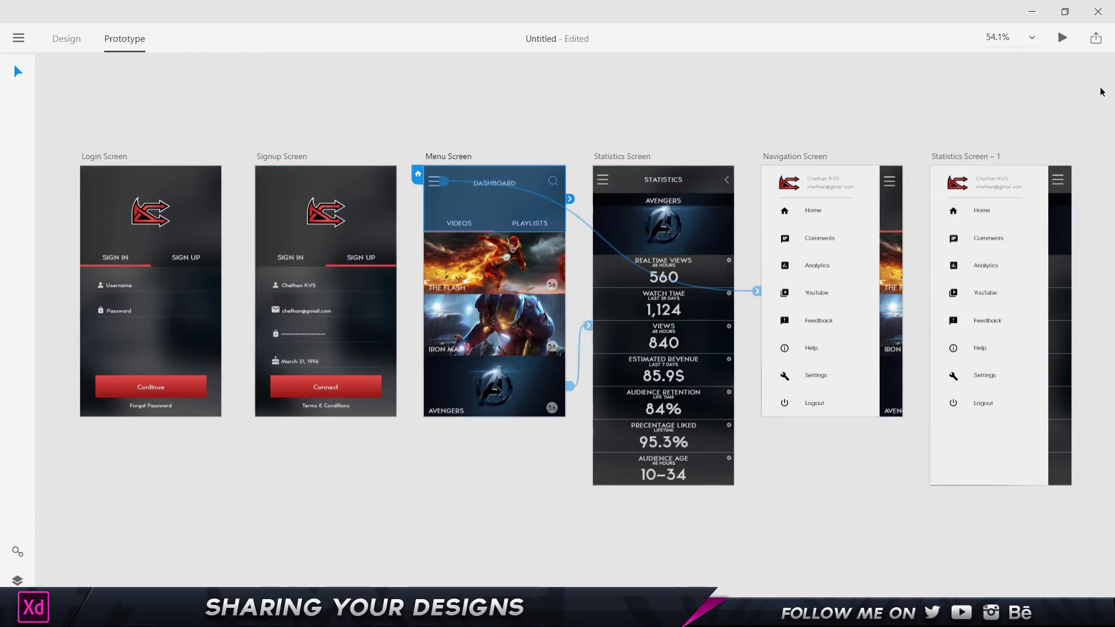
pyautogui.click(1100, 46)
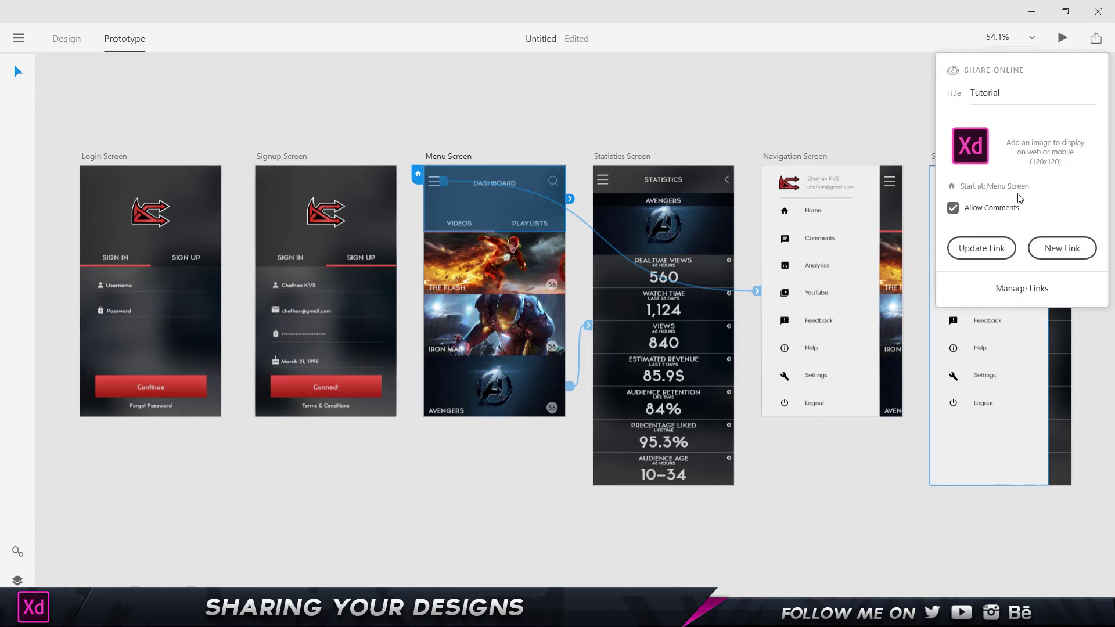
pyautogui.click(291, 111)
pyautogui.click(87, 186)
pyautogui.click(74, 174)
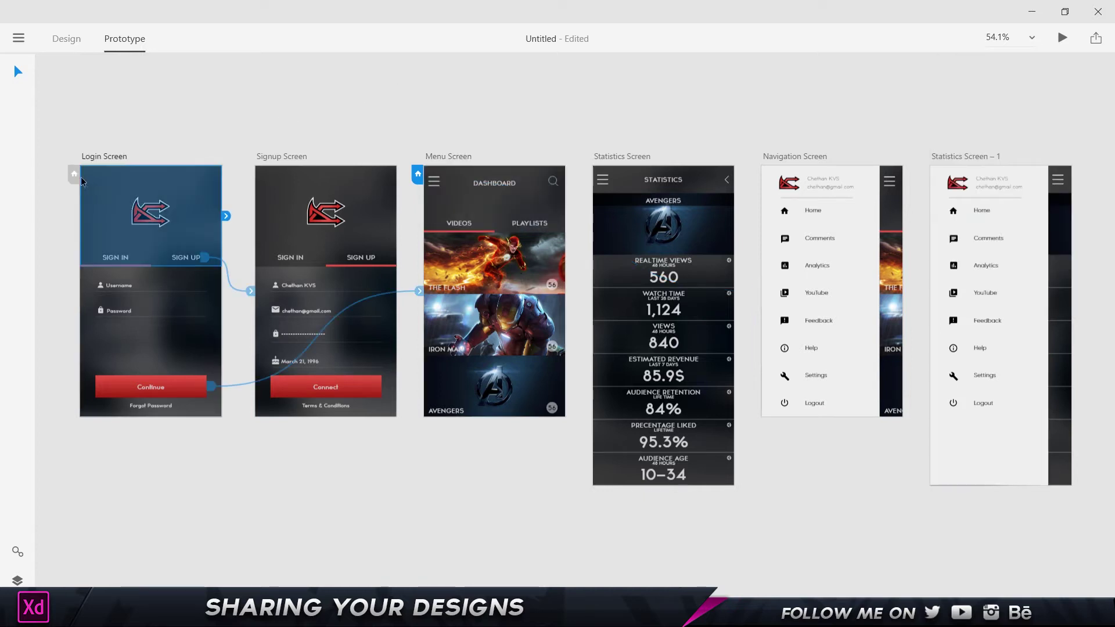
# In Share Online, turn Allow Comments off and back on so comments stay allowed
pyautogui.click(1096, 38)
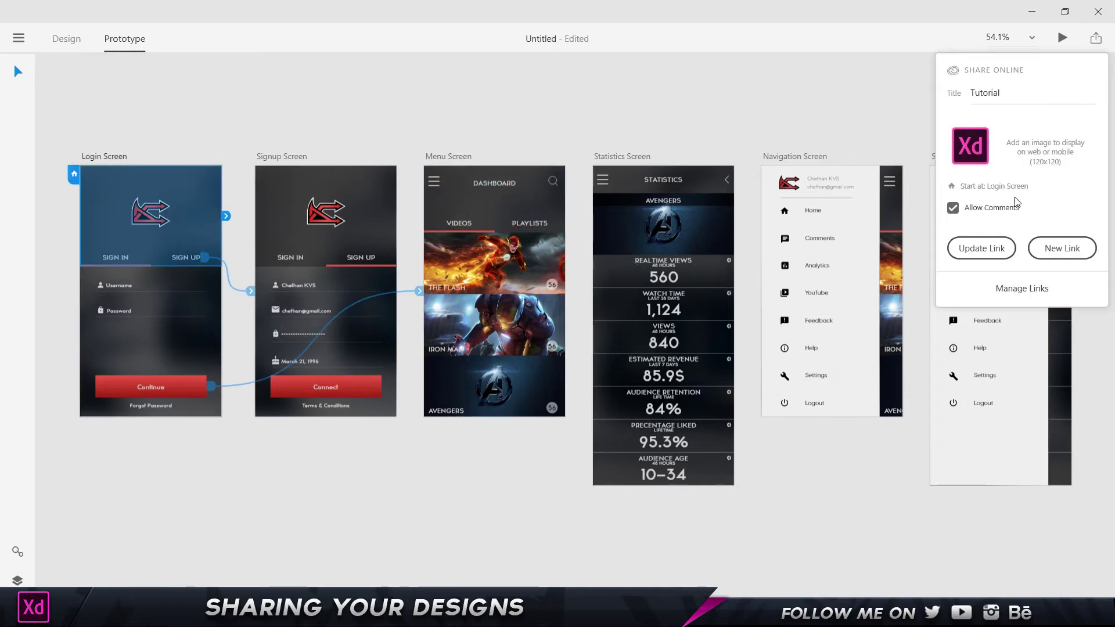
pyautogui.click(957, 209)
pyautogui.click(995, 212)
pyautogui.click(998, 248)
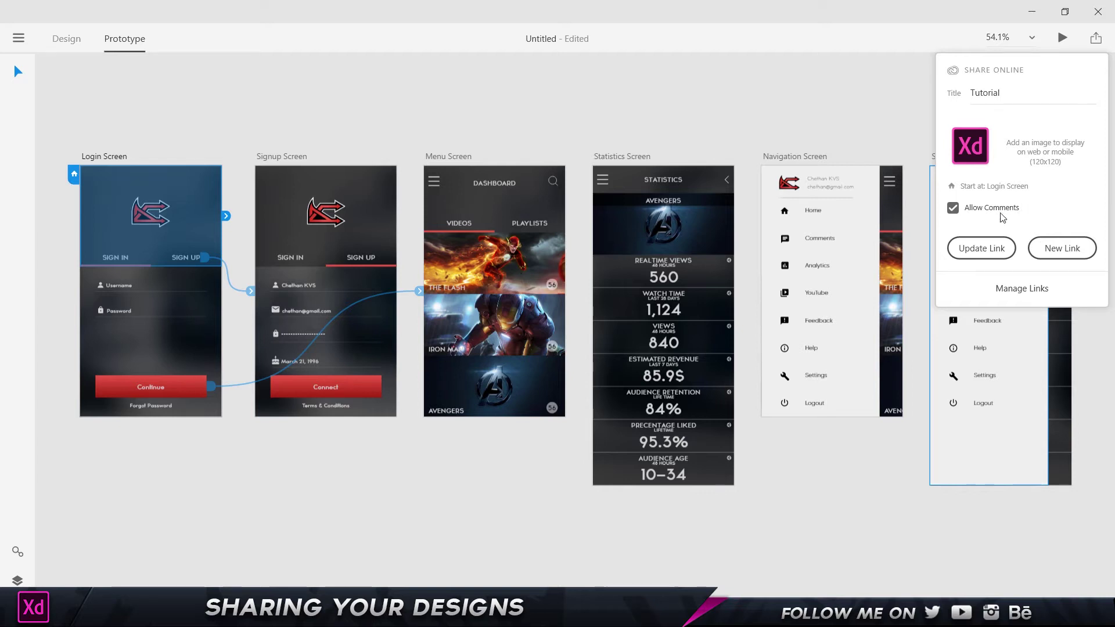
# Create a new public link for Tutorial, check the Embed tab, and copy the link
pyautogui.click(1058, 248)
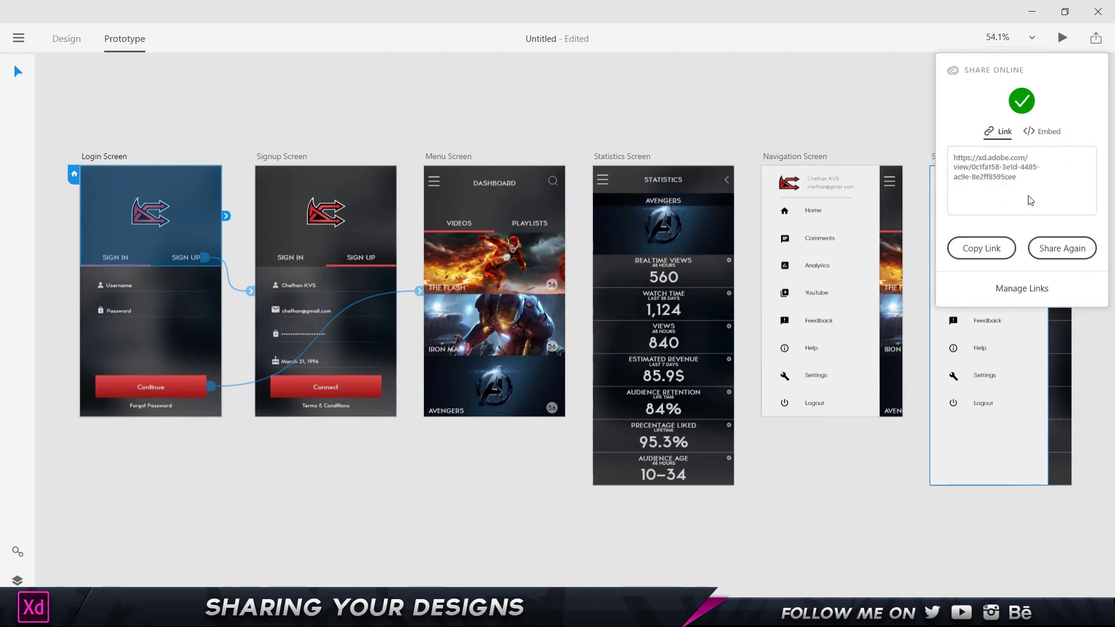
pyautogui.click(1044, 135)
pyautogui.click(1002, 133)
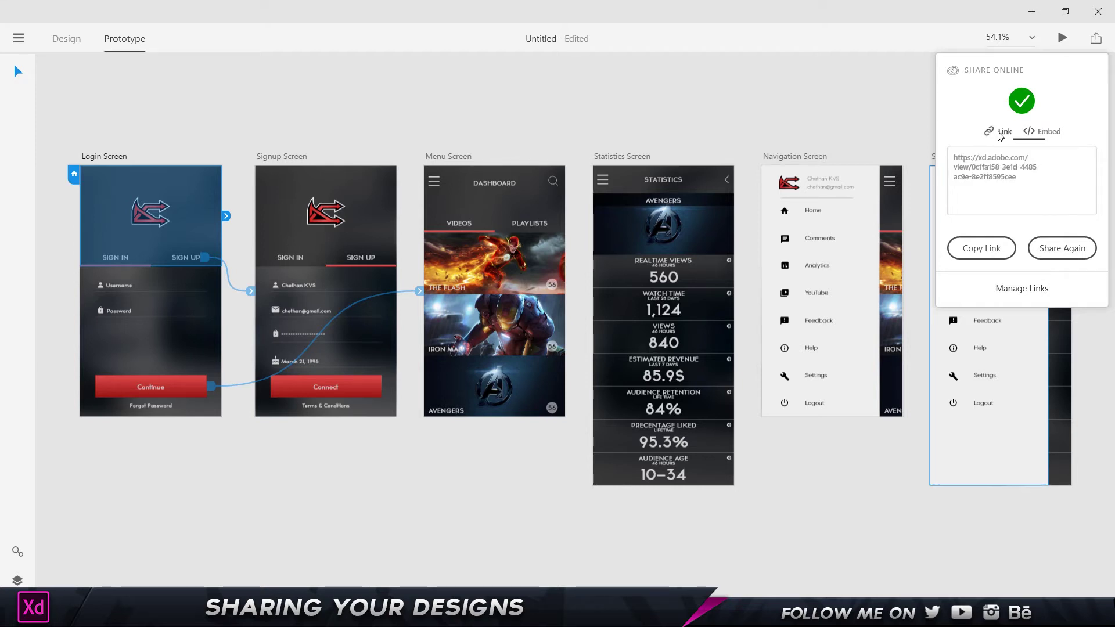
pyautogui.click(984, 250)
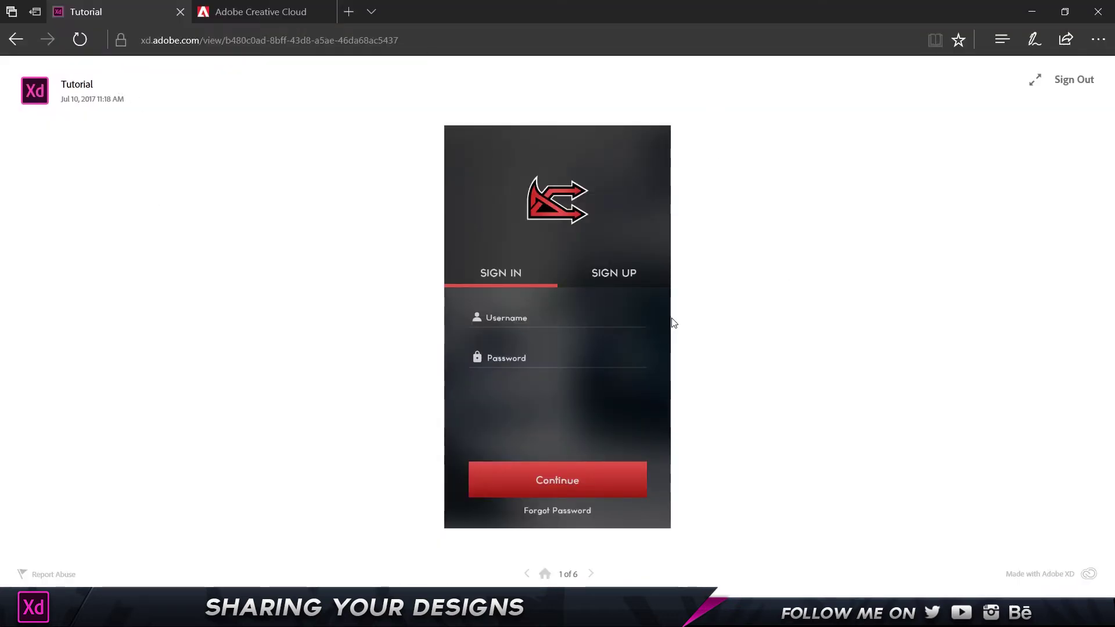
# In the web viewer, click through the sign-up, sign-in, dashboard and Avengers screens, toggling the side menu
pyautogui.click(627, 280)
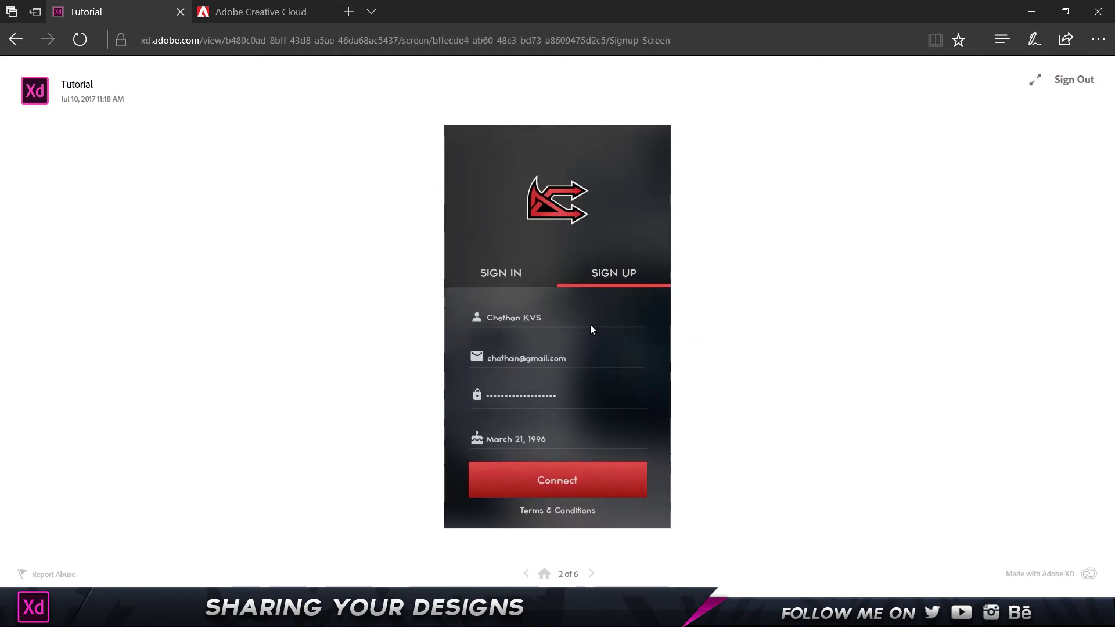
pyautogui.click(503, 273)
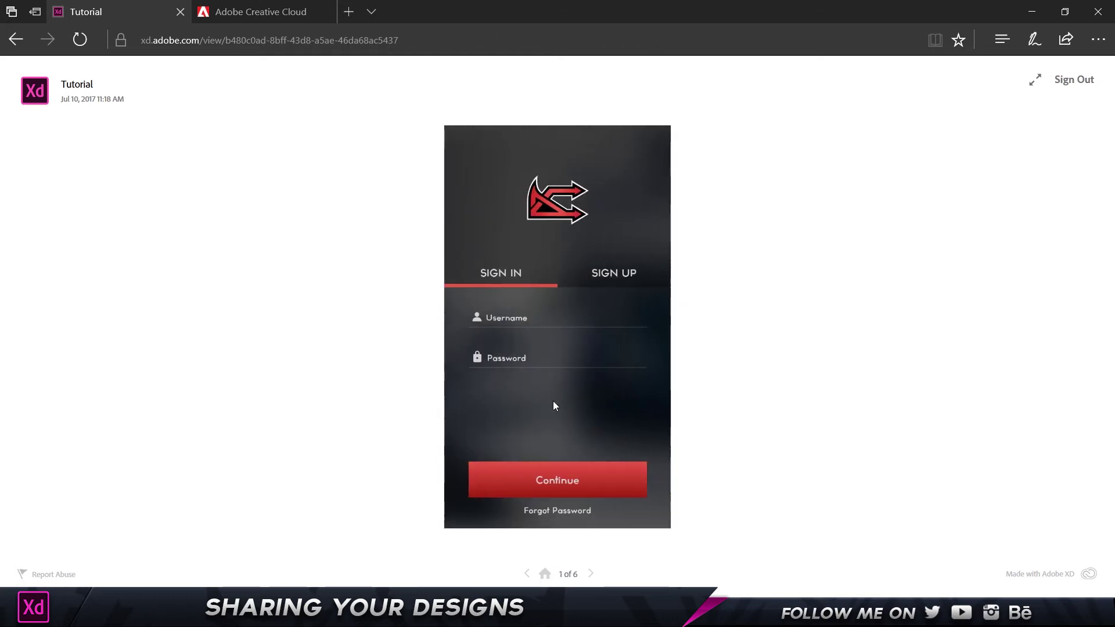
pyautogui.click(570, 480)
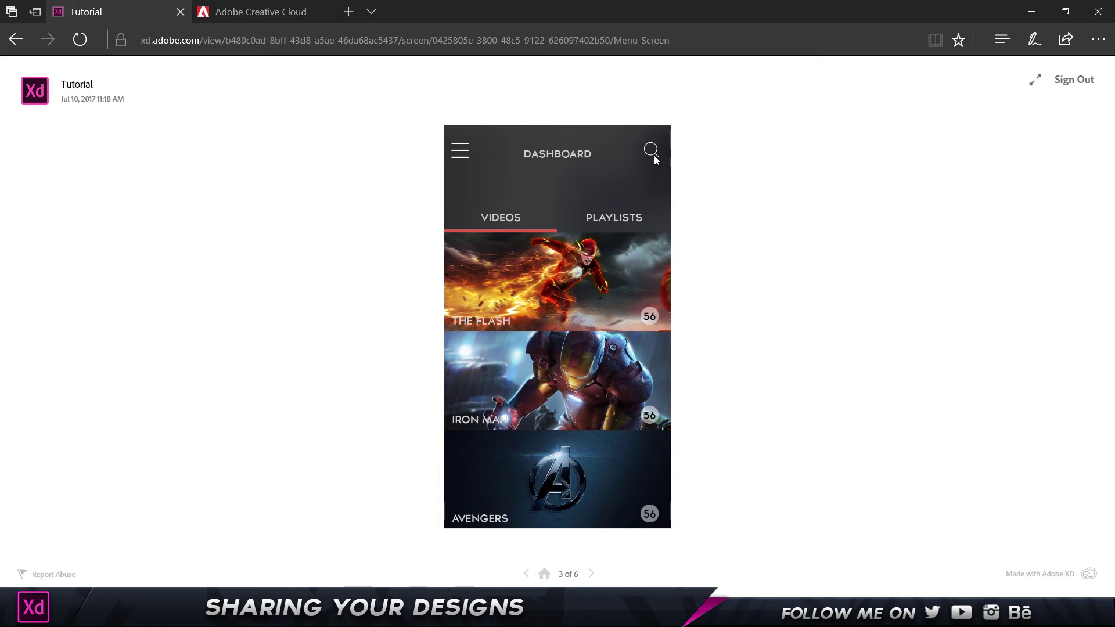
pyautogui.click(560, 503)
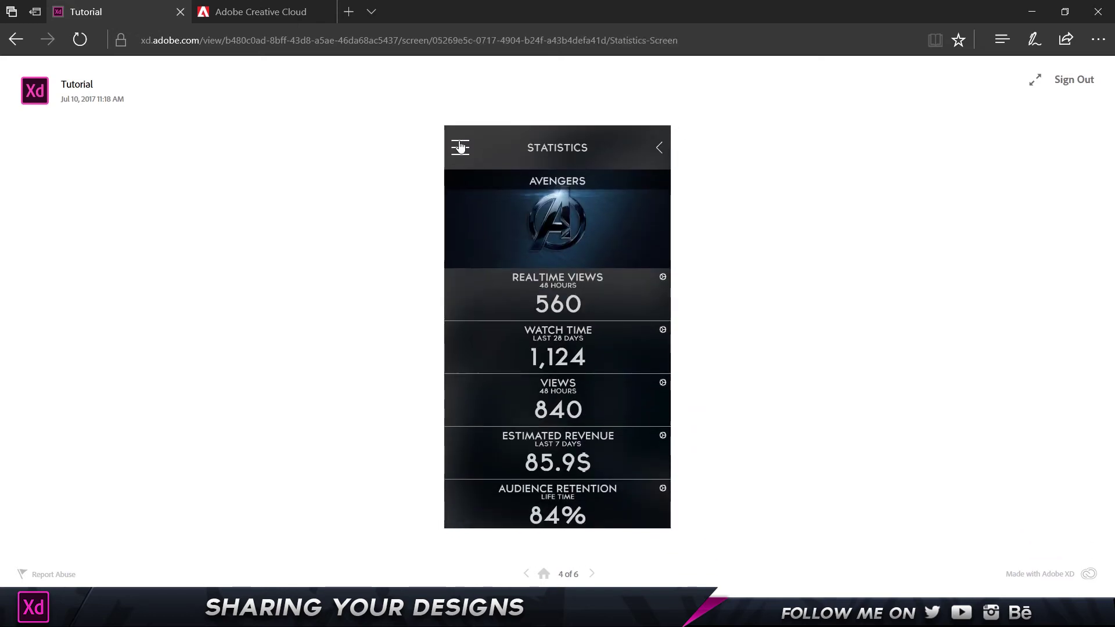
pyautogui.click(461, 147)
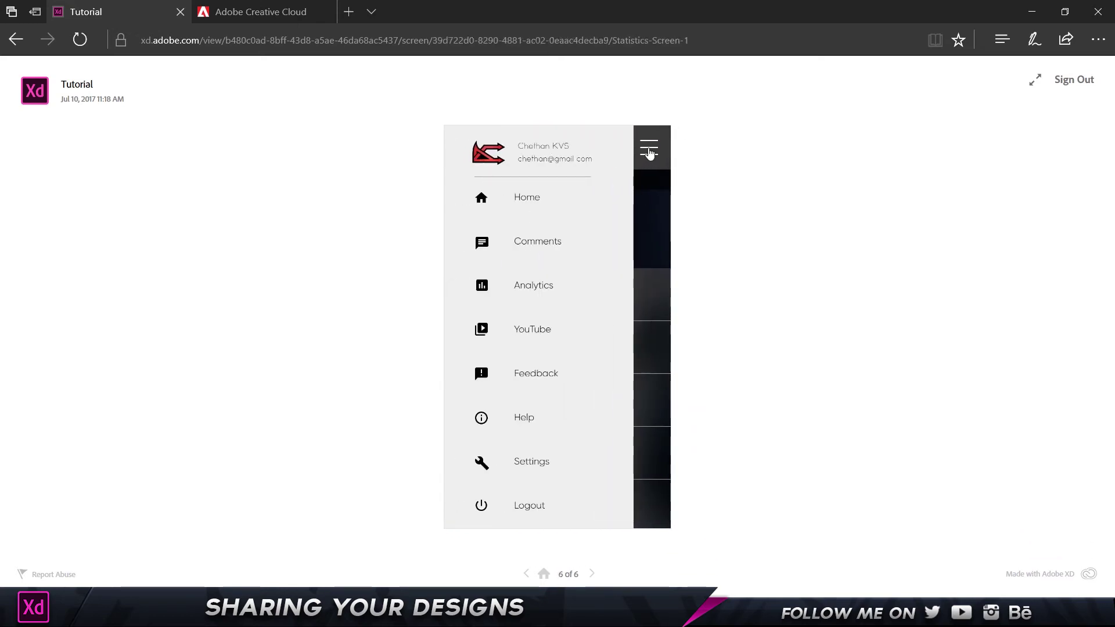
pyautogui.click(650, 149)
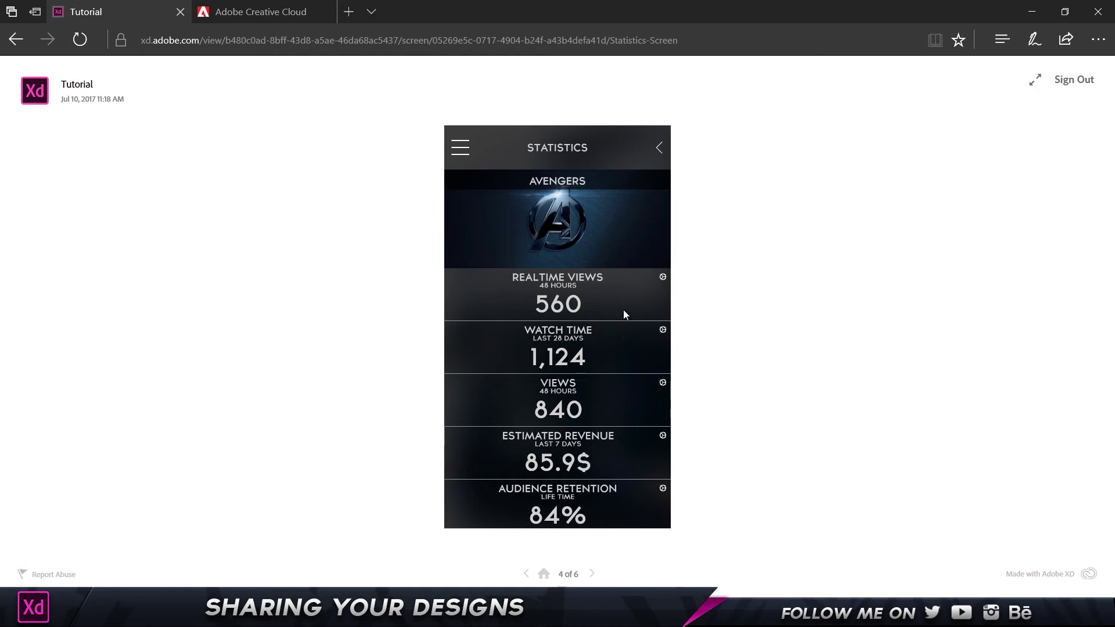
pyautogui.click(659, 150)
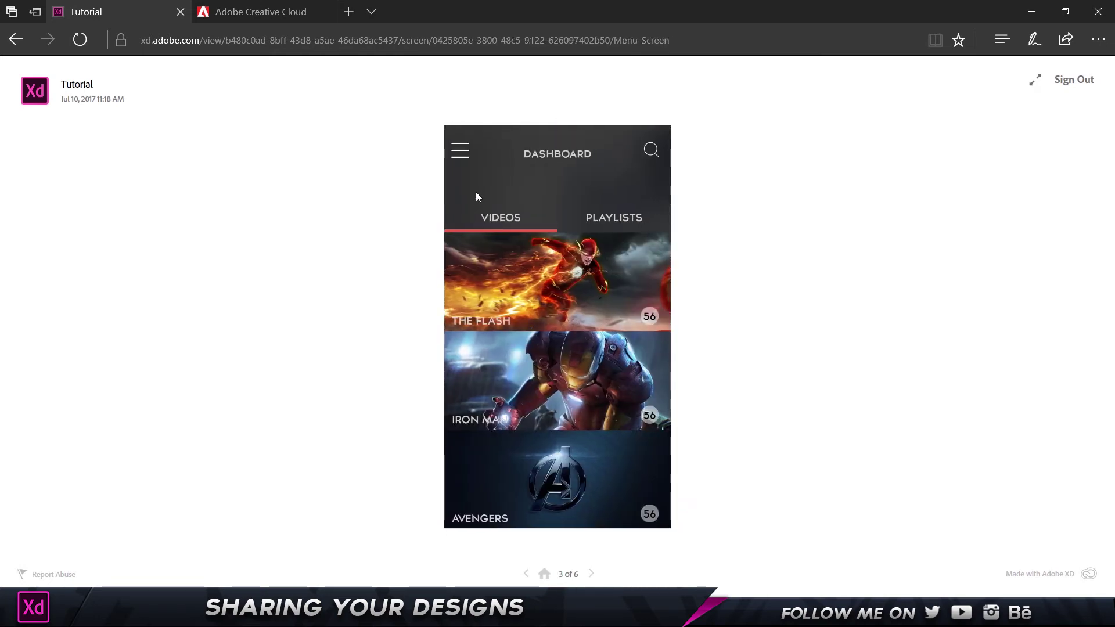
# Click around the dashboard screen to reveal its clickable hotspots
pyautogui.click(667, 347)
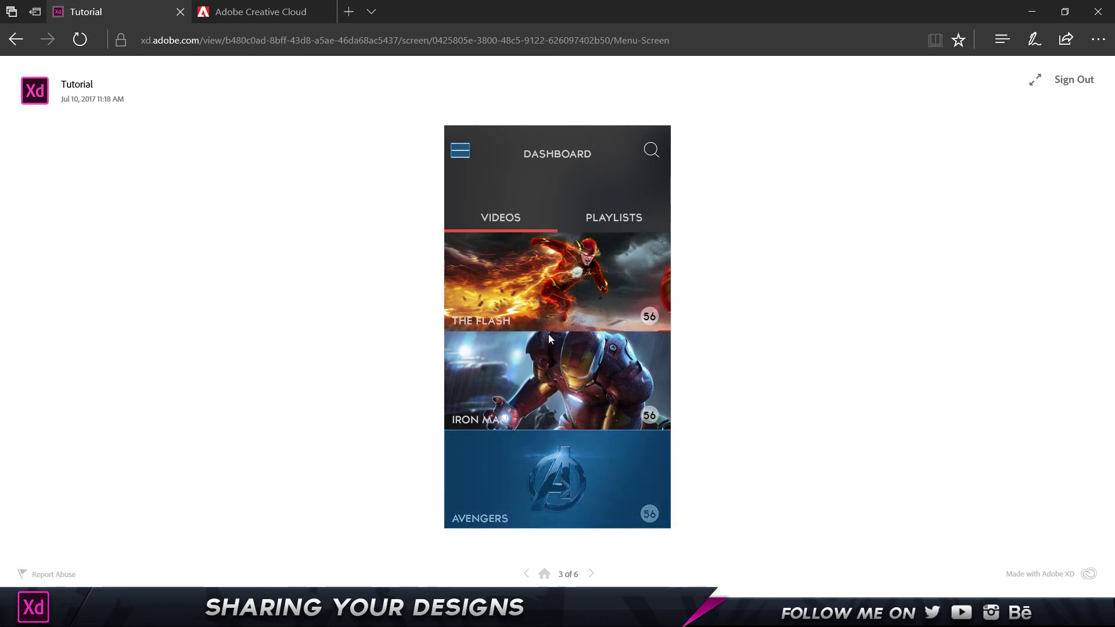
pyautogui.click(584, 309)
pyautogui.click(538, 256)
pyautogui.click(539, 263)
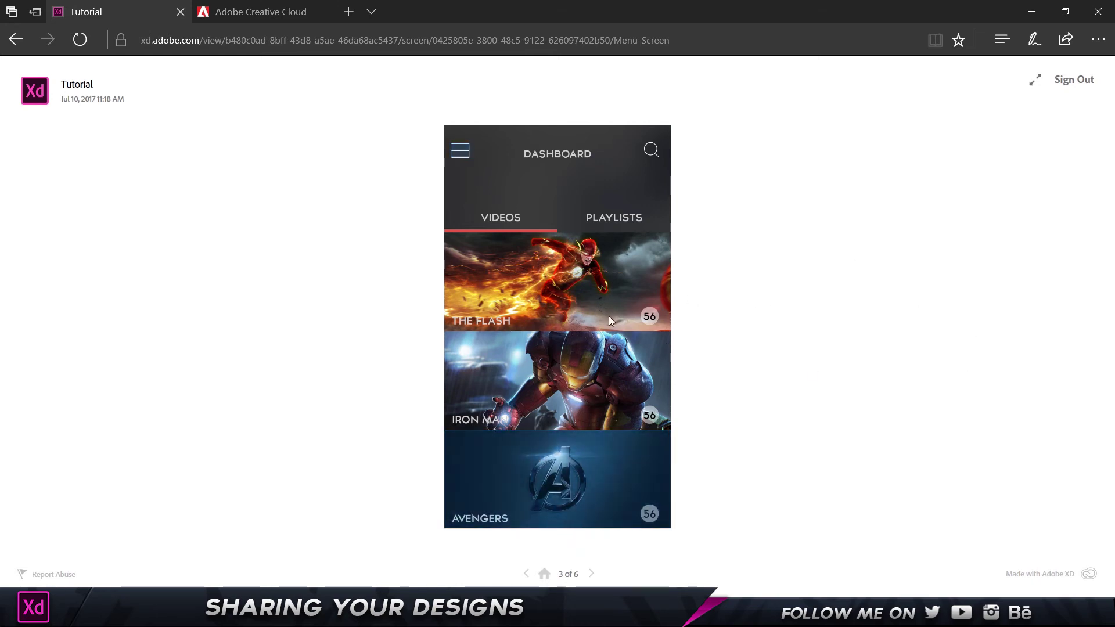
pyautogui.click(585, 333)
pyautogui.click(584, 333)
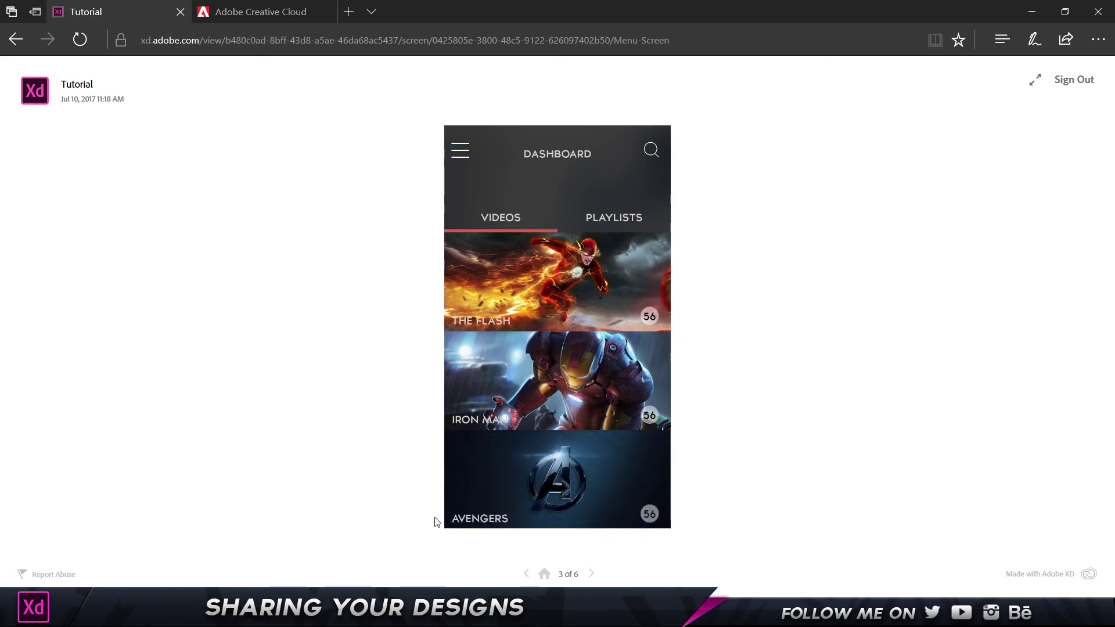
pyautogui.click(584, 352)
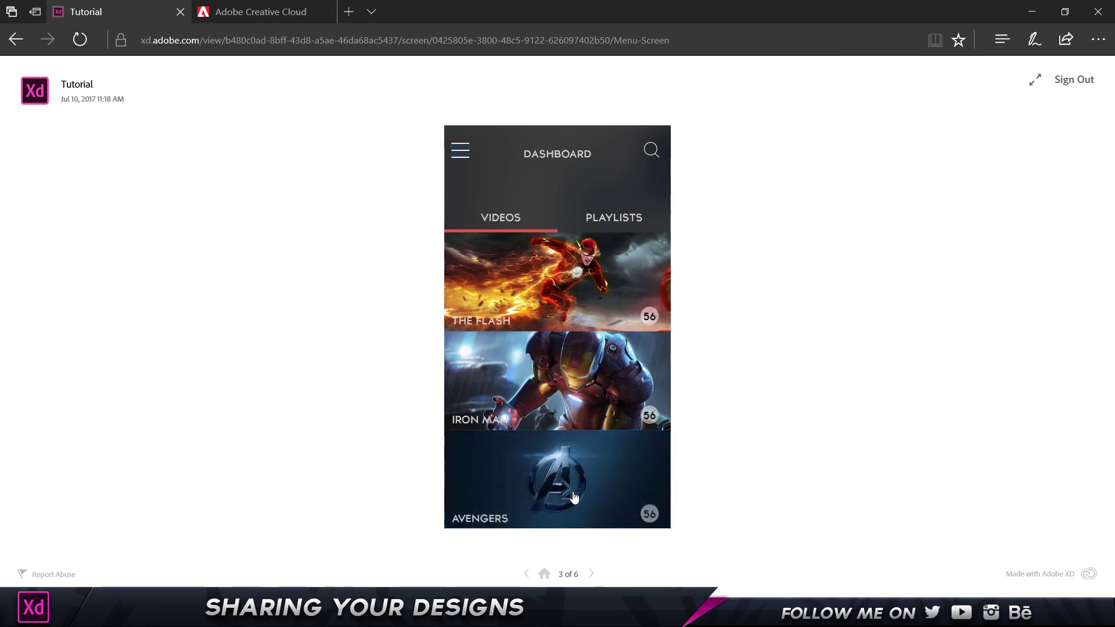
pyautogui.click(572, 390)
# Open the Avengers statistics screen and reveal its clickable hotspots
pyautogui.click(561, 305)
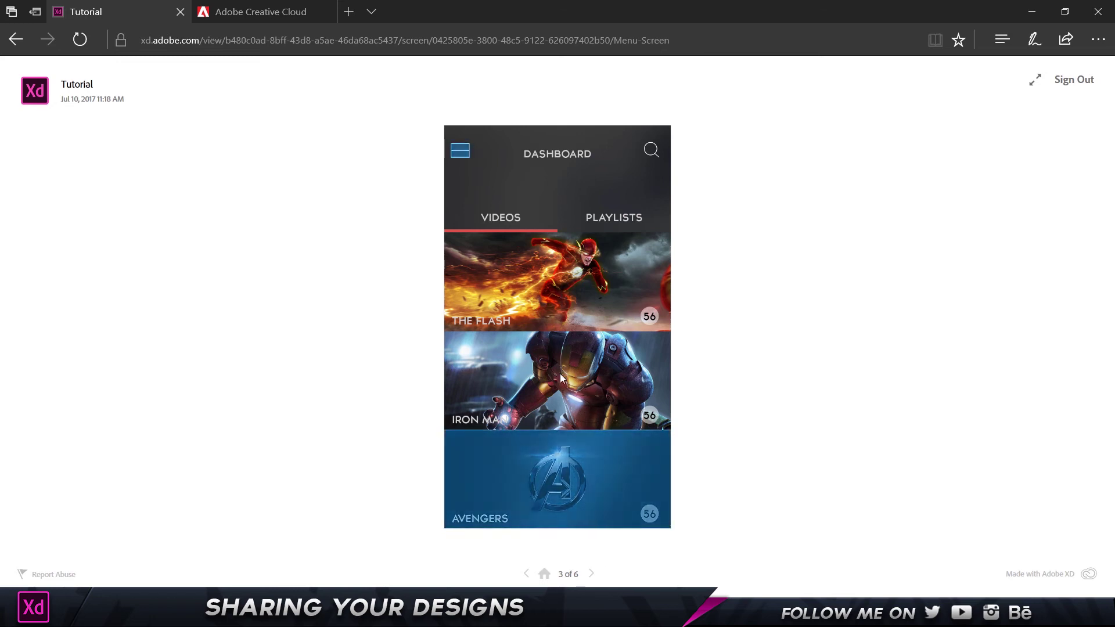
pyautogui.click(555, 490)
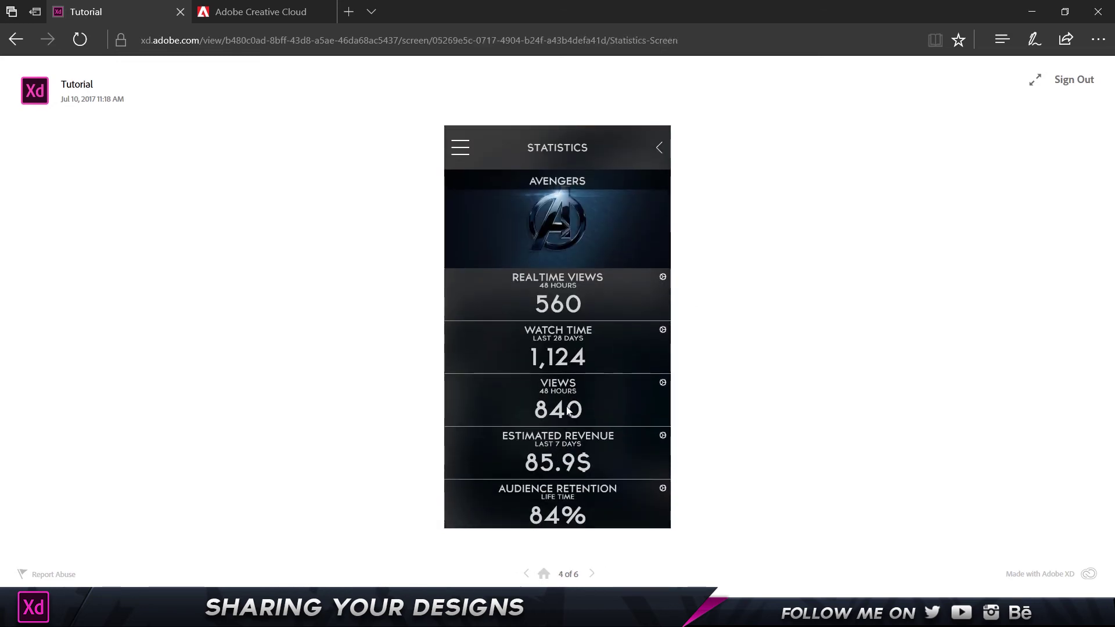
pyautogui.click(570, 411)
pyautogui.click(521, 300)
# Finish checking the statistics screen, then reopen Share Online in Adobe XD
pyautogui.click(605, 322)
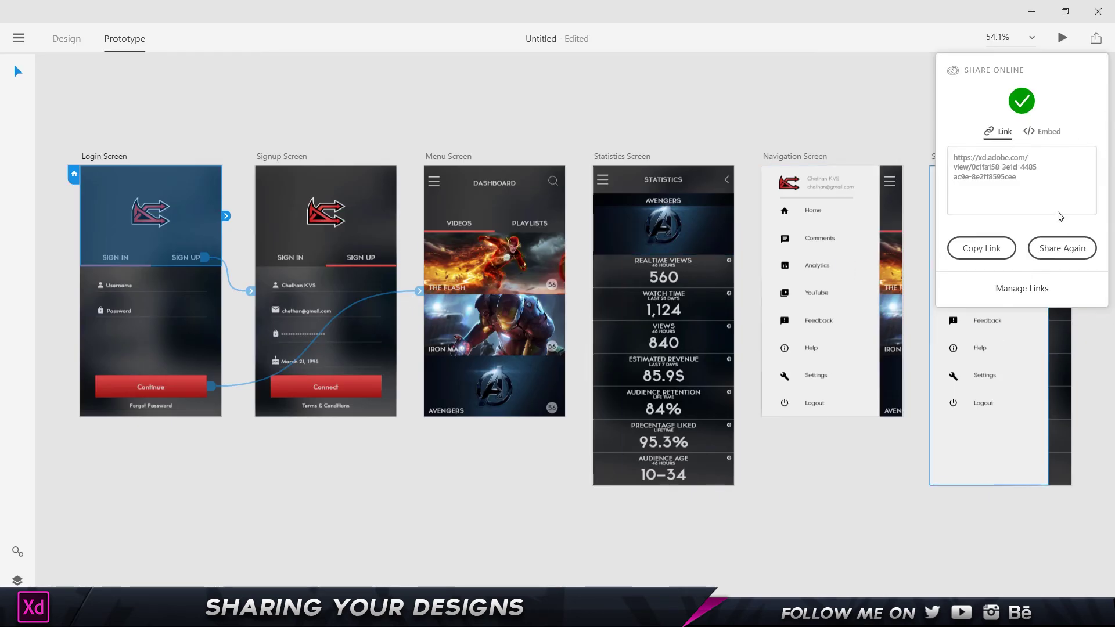
pyautogui.click(830, 114)
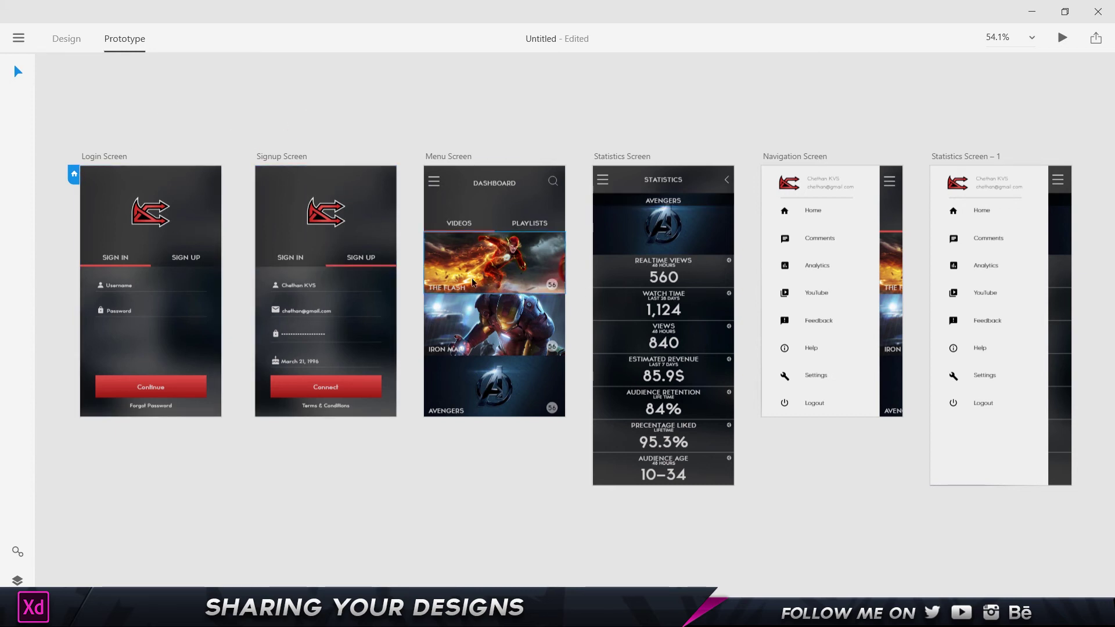
pyautogui.click(1096, 38)
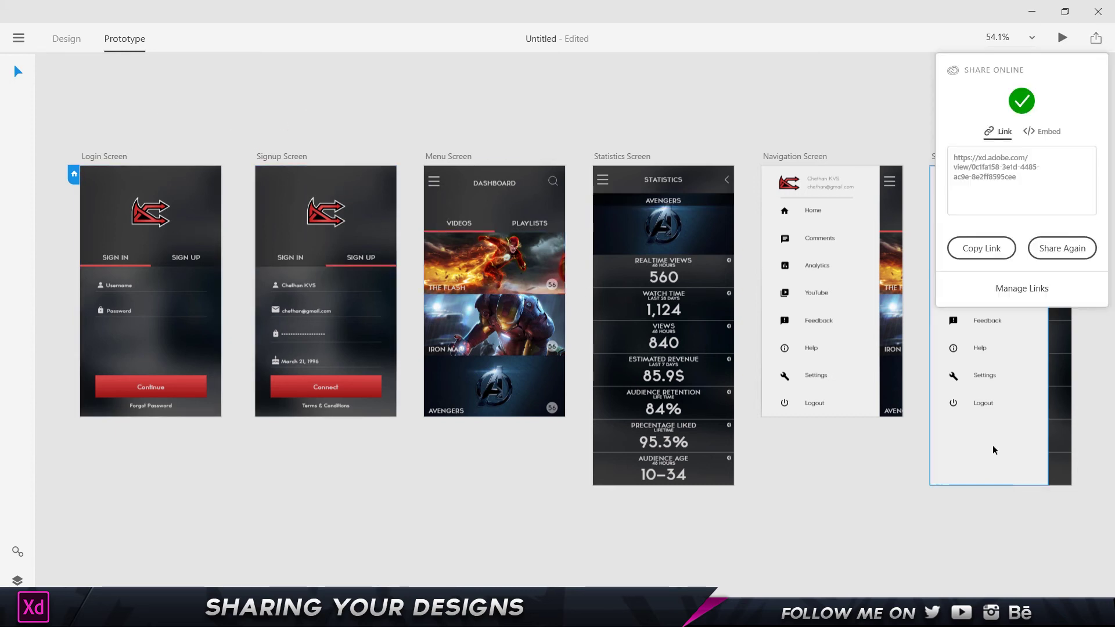
# Use Share Again and Update Link, then open Manage Links to reach Creative Cloud Prototypes
pyautogui.click(1058, 248)
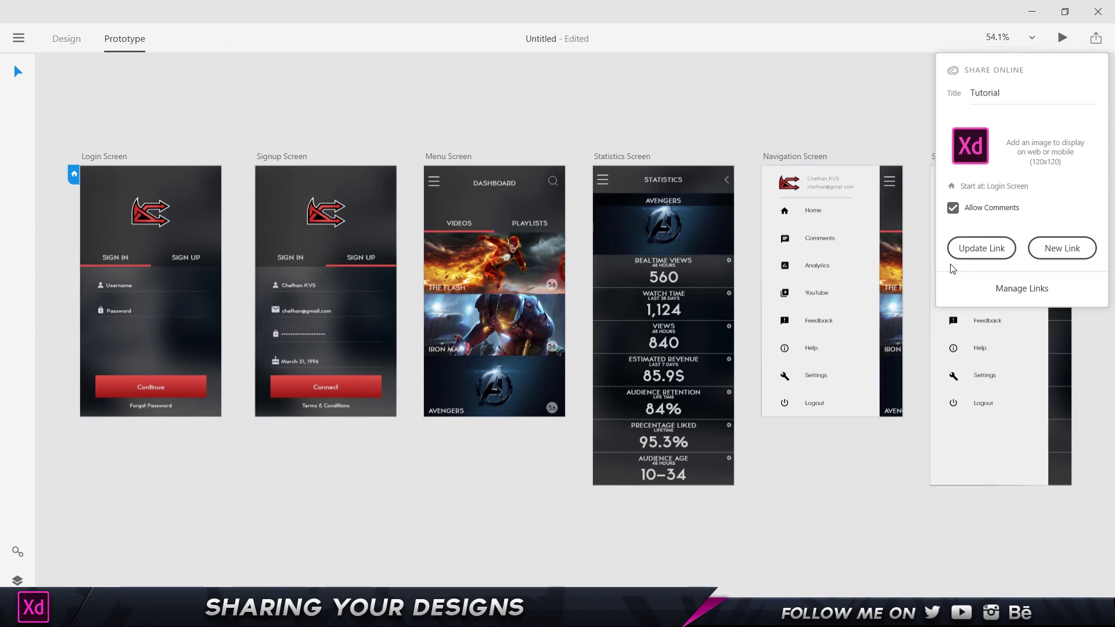
pyautogui.click(984, 251)
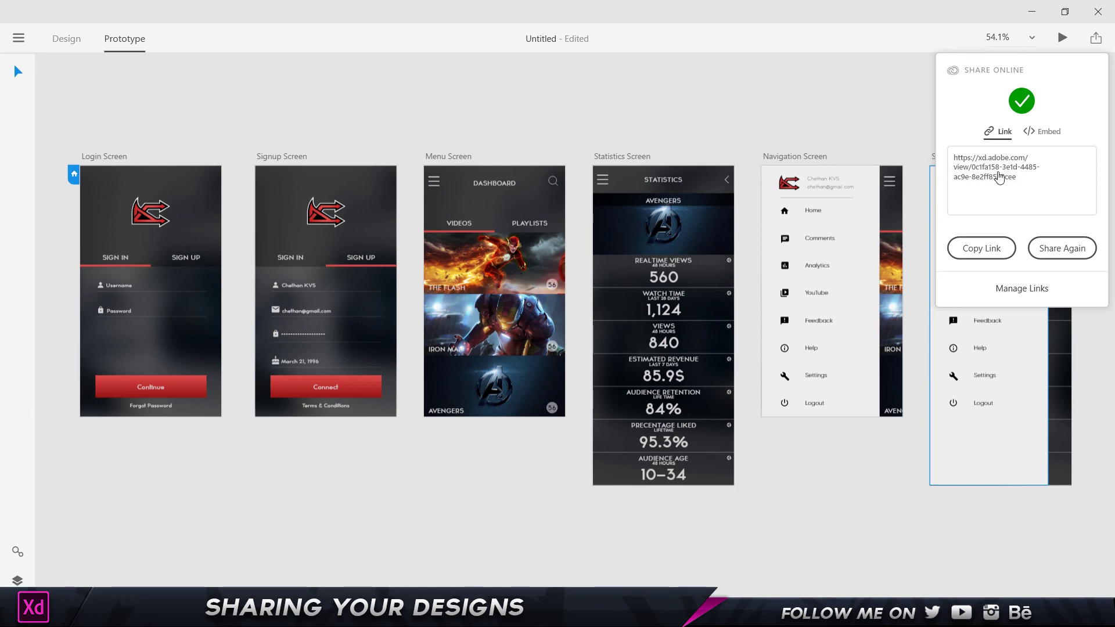
pyautogui.click(1023, 289)
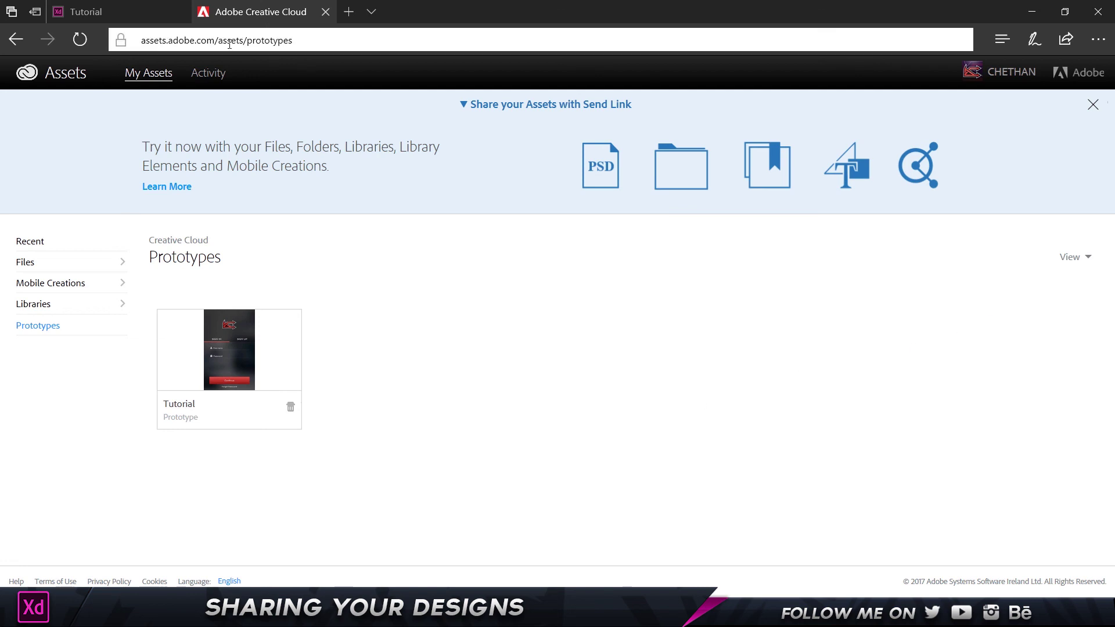
pyautogui.click(493, 92)
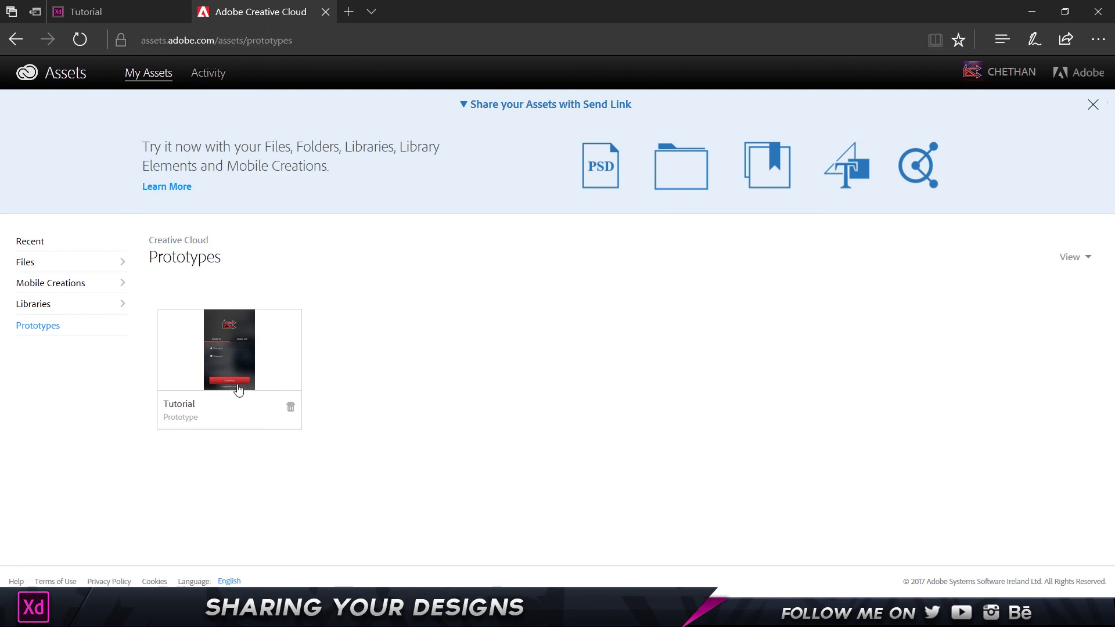